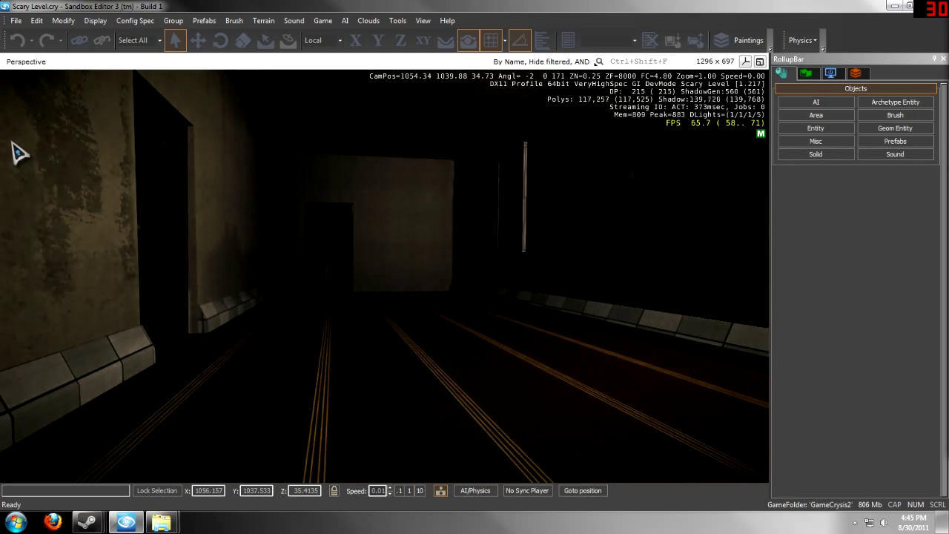
Step: Save the Scary Level and close the editor window
{"action": "left_click", "coordinate": [16, 20]}
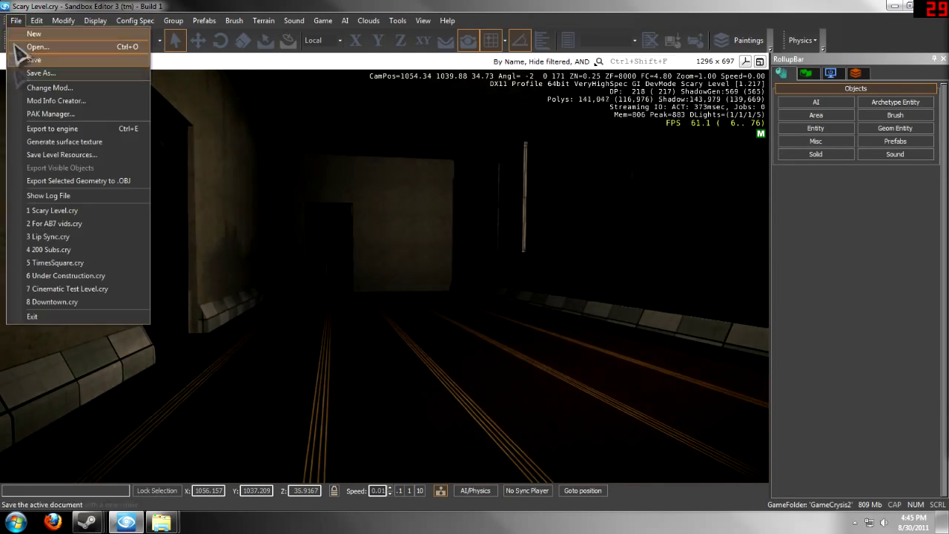
{"action": "left_click", "coordinate": [22, 59]}
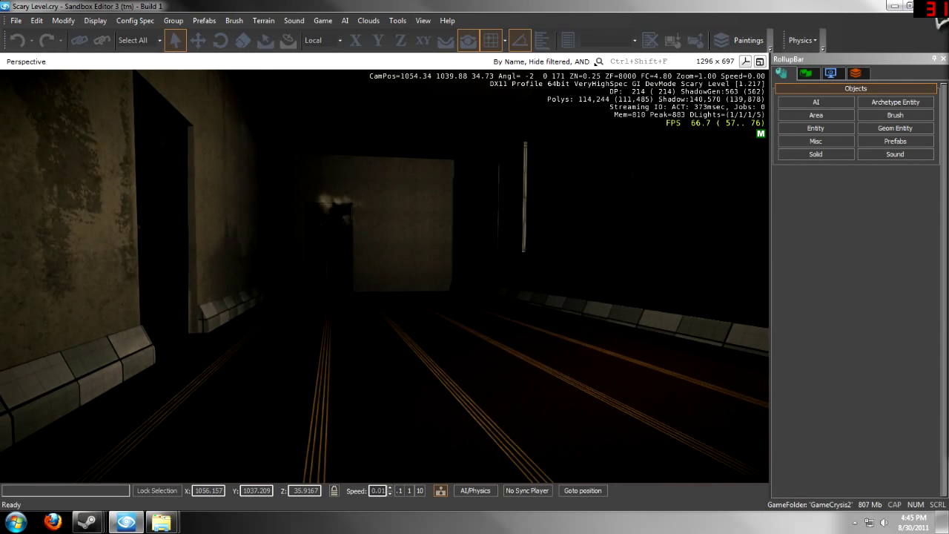
{"action": "left_click", "coordinate": [933, 6]}
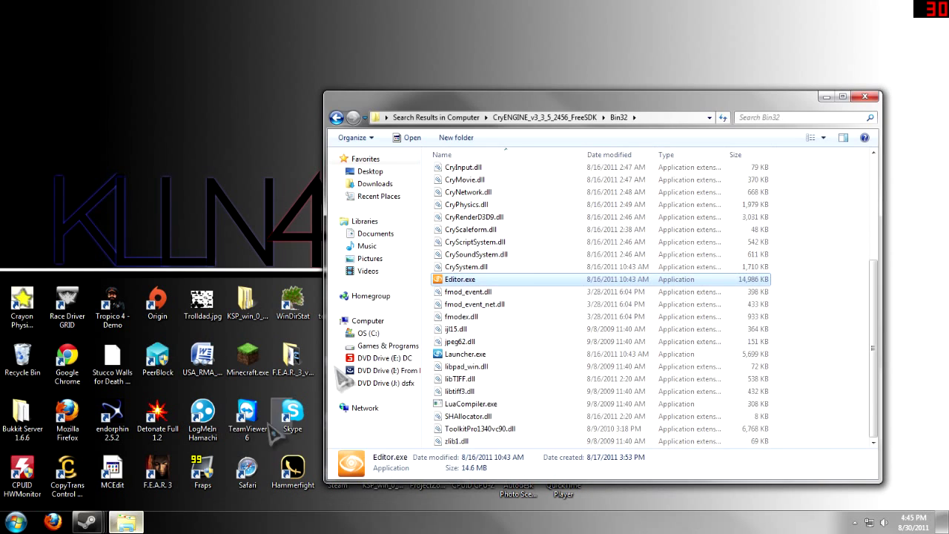
Step: Locate Editor.exe in the CryENGINE free SDK's Bin32 folder and minimize the folder window
{"action": "left_click", "coordinate": [274, 408]}
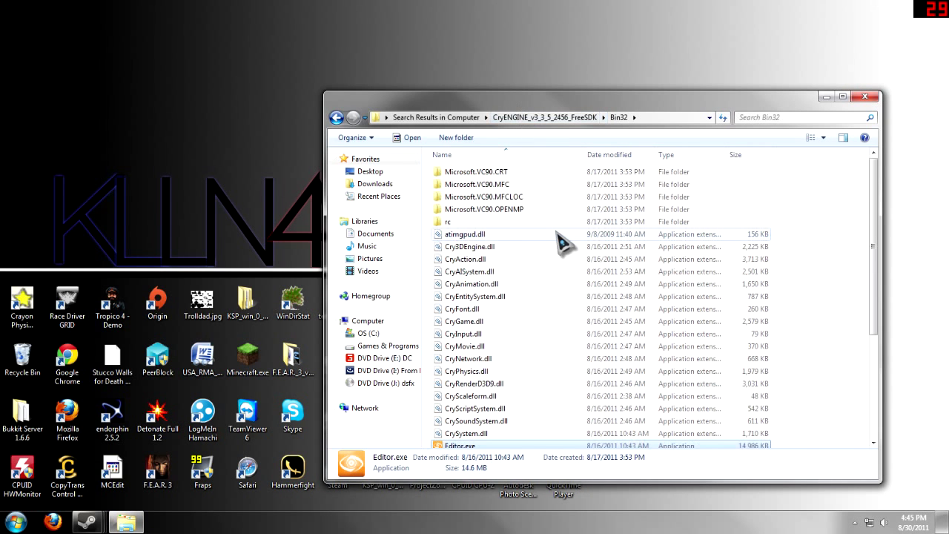
{"action": "scroll", "coordinate": [563, 243], "scroll_direction": "down", "scroll_amount": 5}
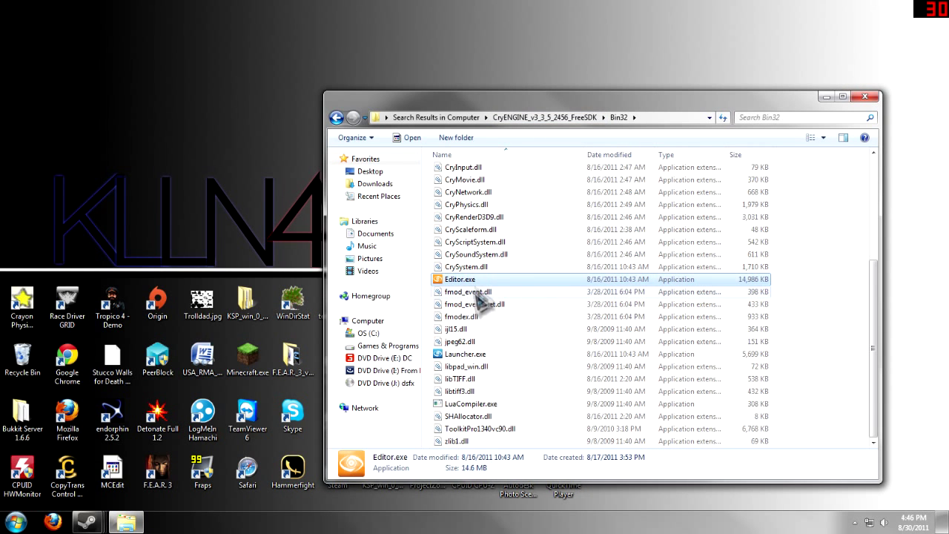
{"action": "left_click", "coordinate": [826, 97]}
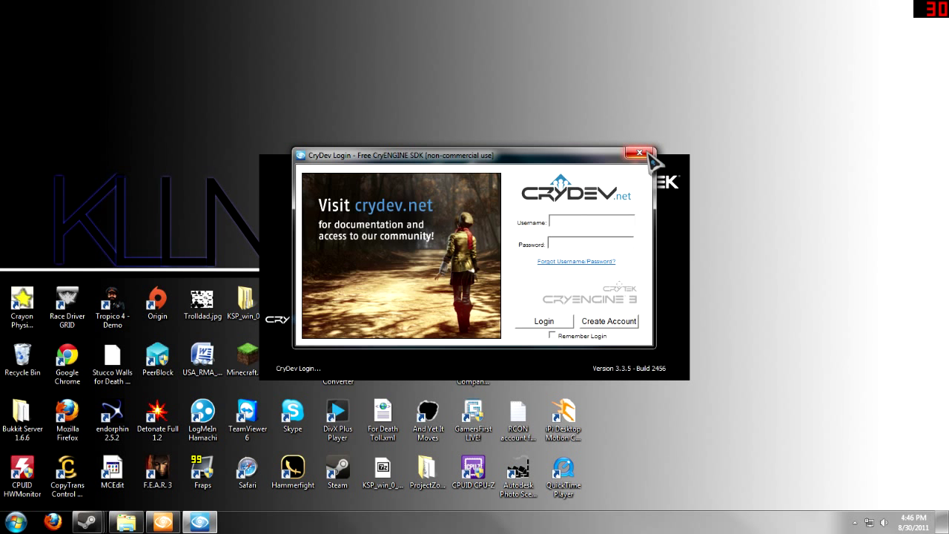
Step: Launch Sandbox (64bit) from the installed programs
{"action": "left_click", "coordinate": [16, 521]}
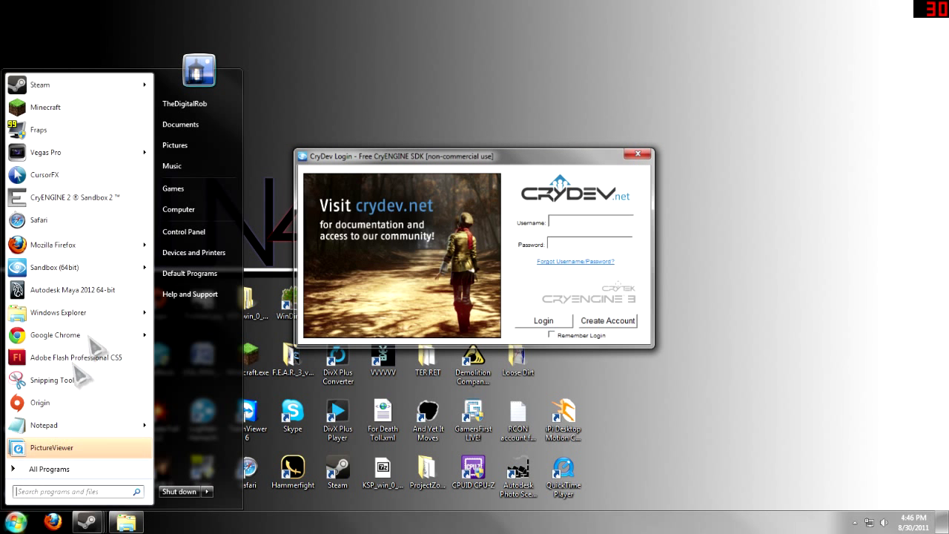
{"action": "mouse_move", "coordinate": [67, 273]}
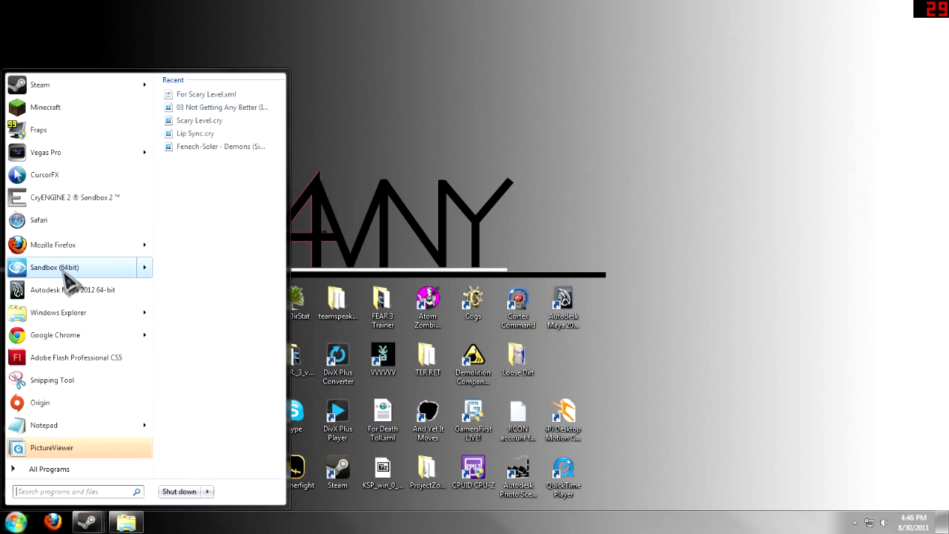
{"action": "left_click", "coordinate": [64, 271]}
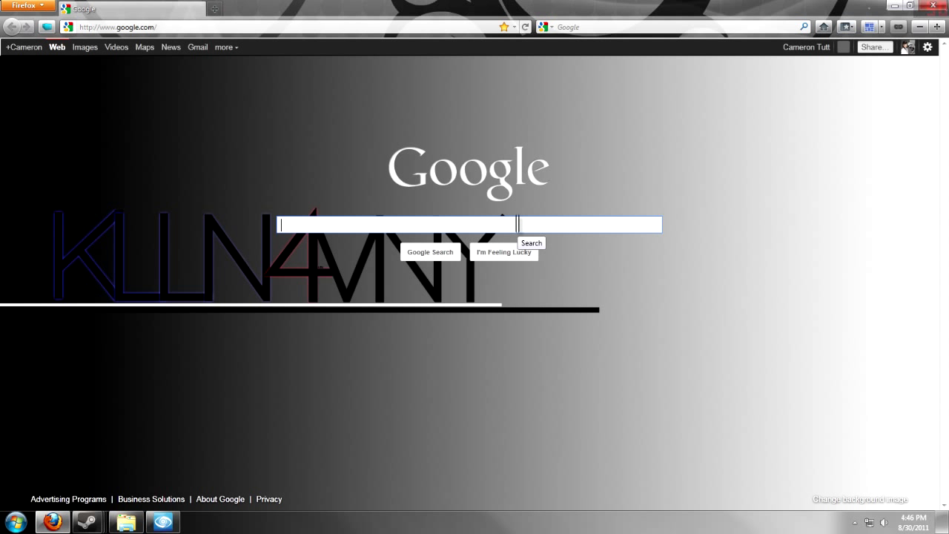
Step: In Firefox, search Google for "Sandbox 3 V1.1"
{"action": "type", "text": "Sand"}
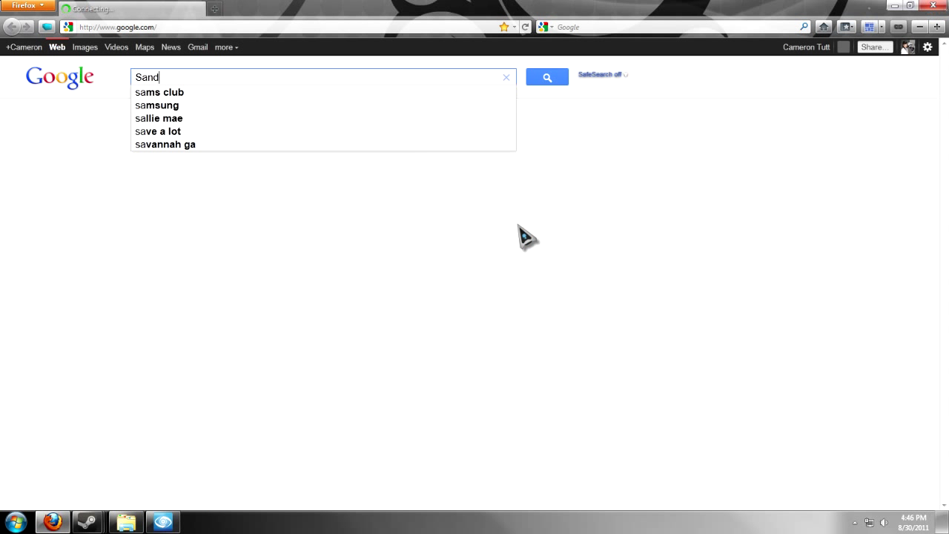
{"action": "type", "text": "box 3 "}
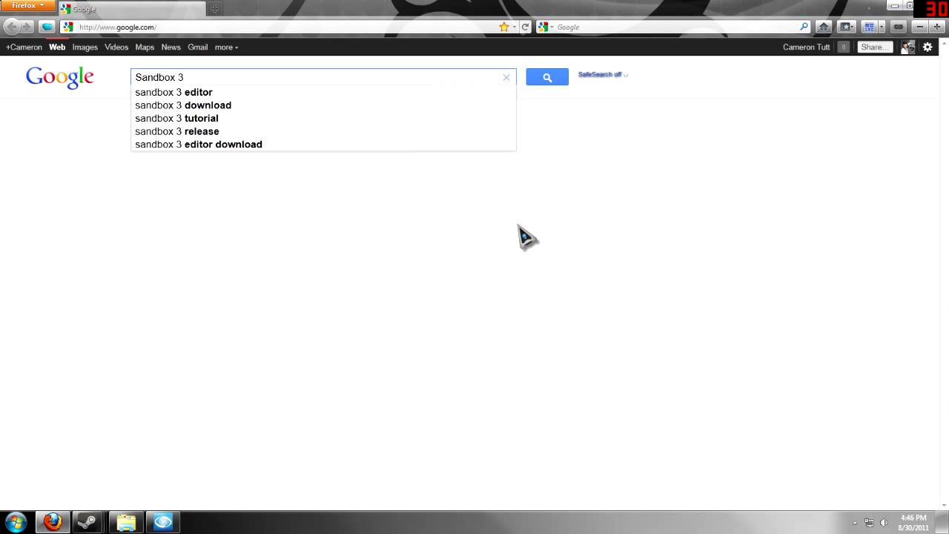
{"action": "type", "text": "V1.1"}
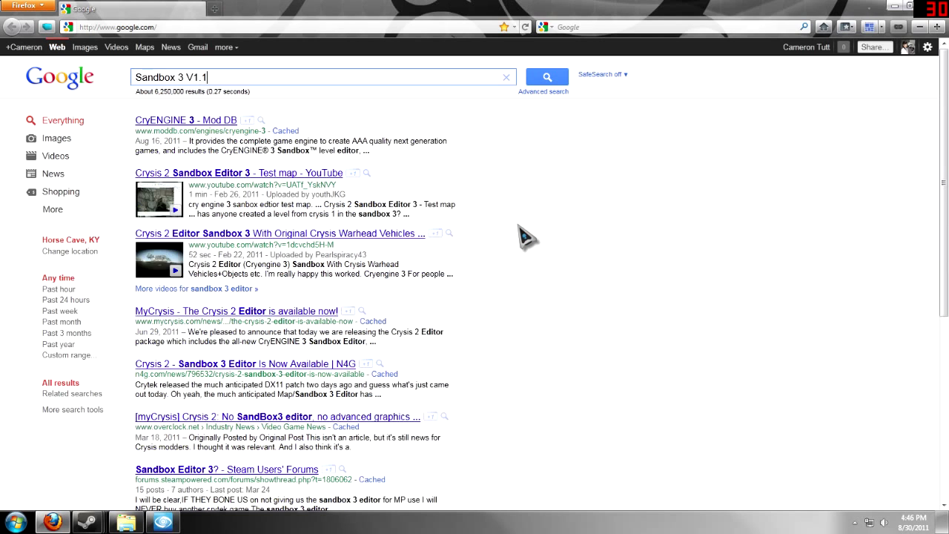
{"action": "key", "text": "Return"}
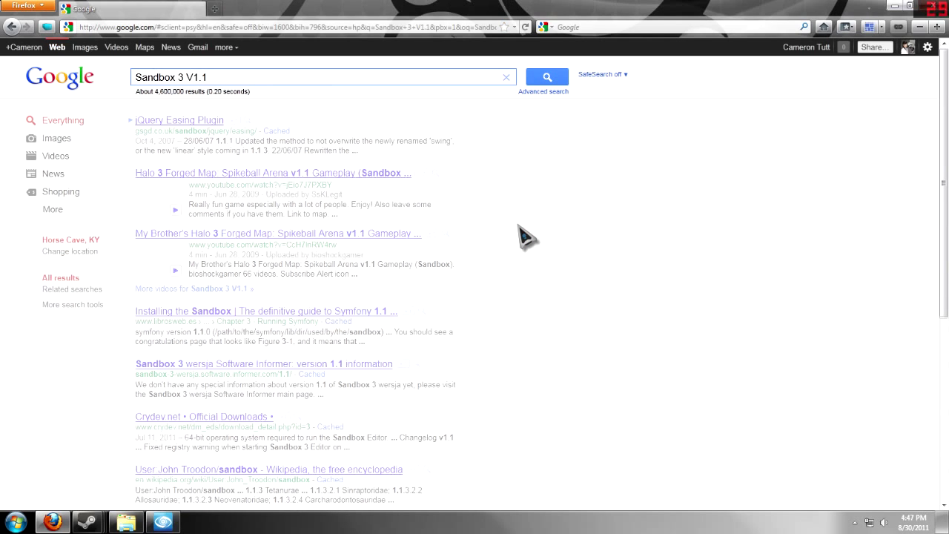
Step: Find the "Crysis 2 Mod SDK 1.1 update news" search result on moddb.com and open its page
{"action": "scroll", "coordinate": [307, 207], "scroll_direction": "down", "scroll_amount": 5}
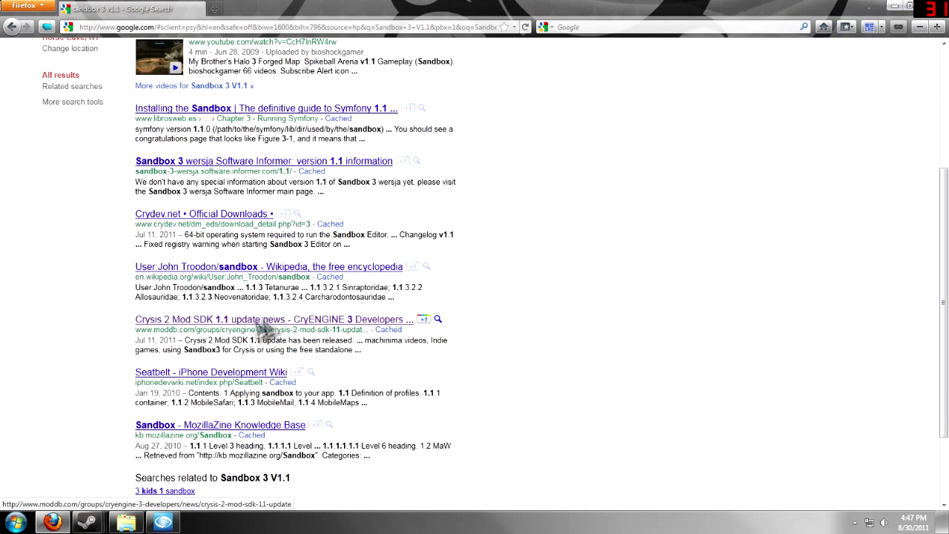
{"action": "left_click_drag", "start_coordinate": [102, 321], "coordinate": [398, 354]}
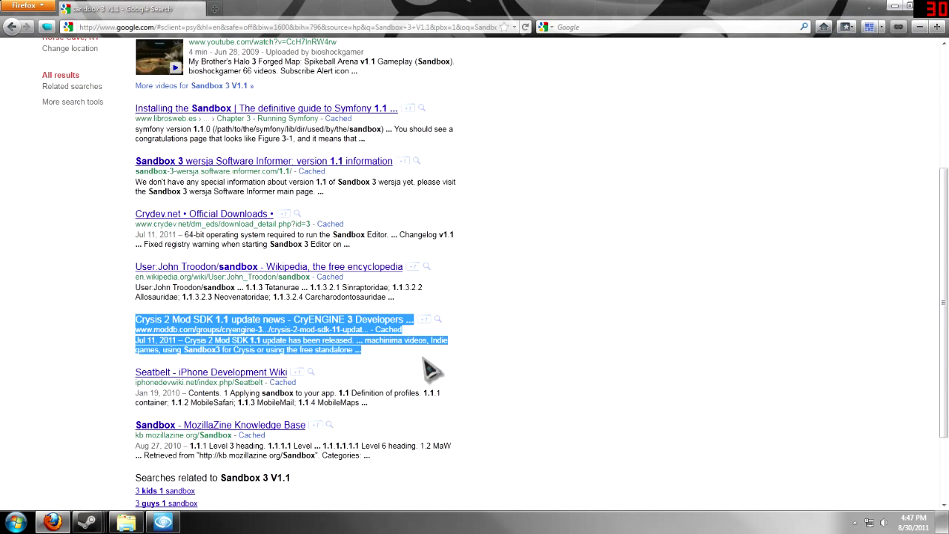
{"action": "left_click", "coordinate": [424, 359]}
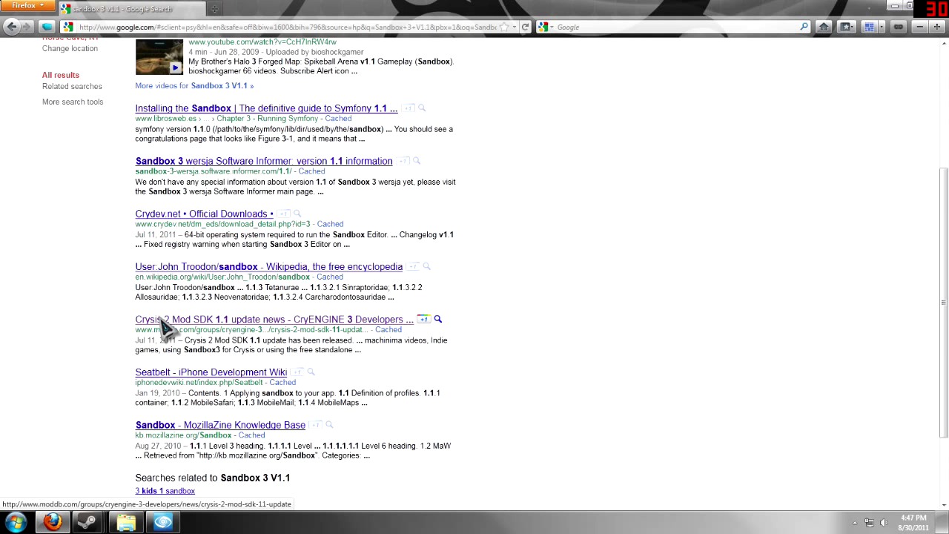
{"action": "left_click", "coordinate": [164, 327]}
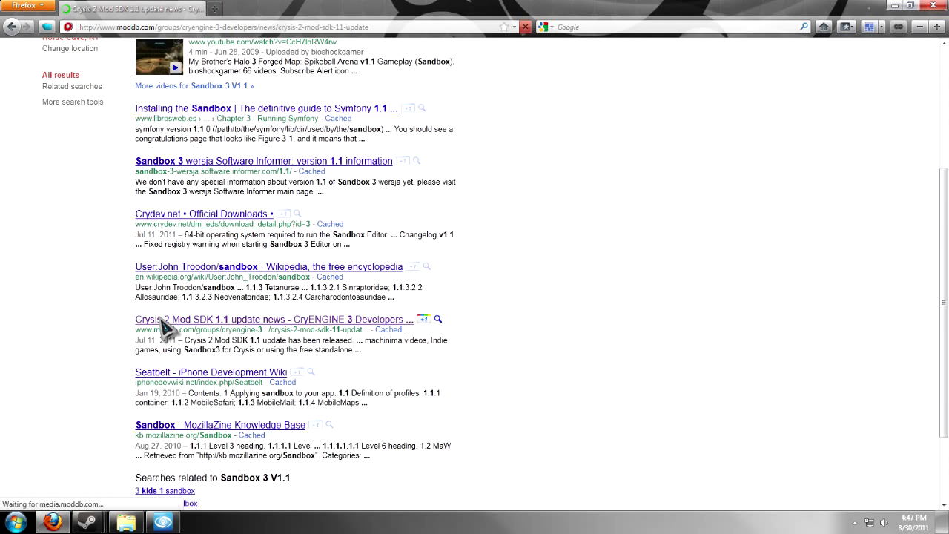
Step: Review the Crysis 2 Mod SDK 1.1 changelog down to its download links, and cancel the Crysis_2_ModSDK_1.1_1107.exe download prompt
{"action": "scroll", "coordinate": [501, 256], "scroll_direction": "down", "scroll_amount": 5}
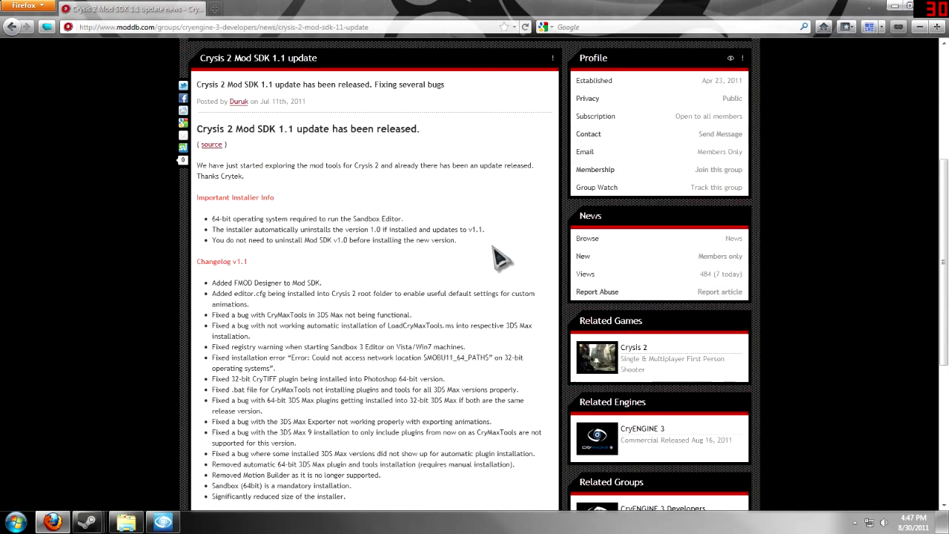
{"action": "scroll", "coordinate": [502, 255], "scroll_direction": "down", "scroll_amount": 4}
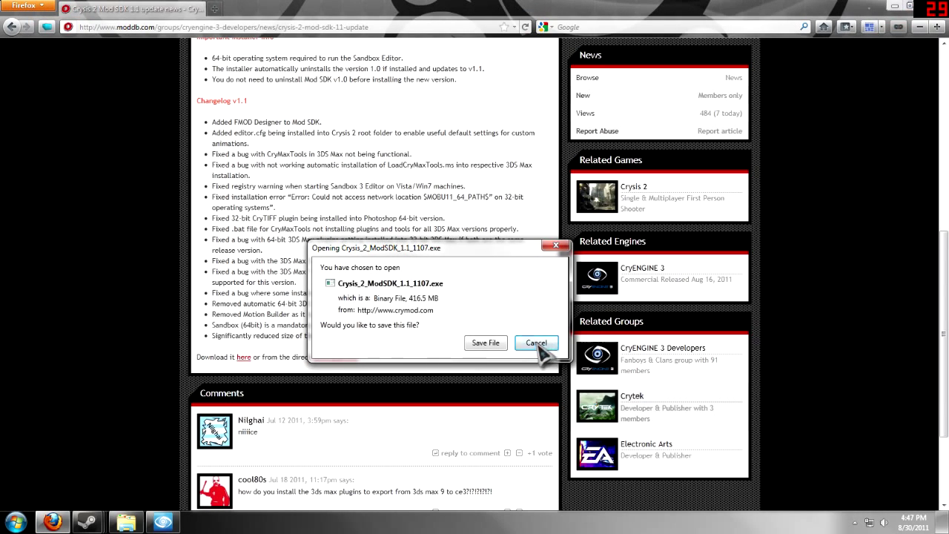
{"action": "key", "text": "Escape"}
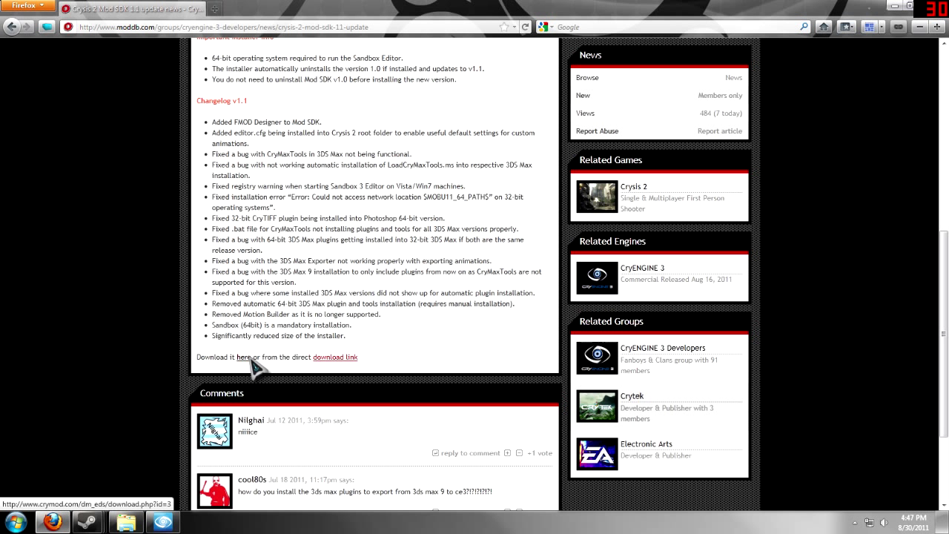
Step: Open the Mod SDK download link in a new tab, view its file prompt without saving, and return to the article
{"action": "right_click", "coordinate": [352, 362]}
{"action": "left_click", "coordinate": [412, 371]}
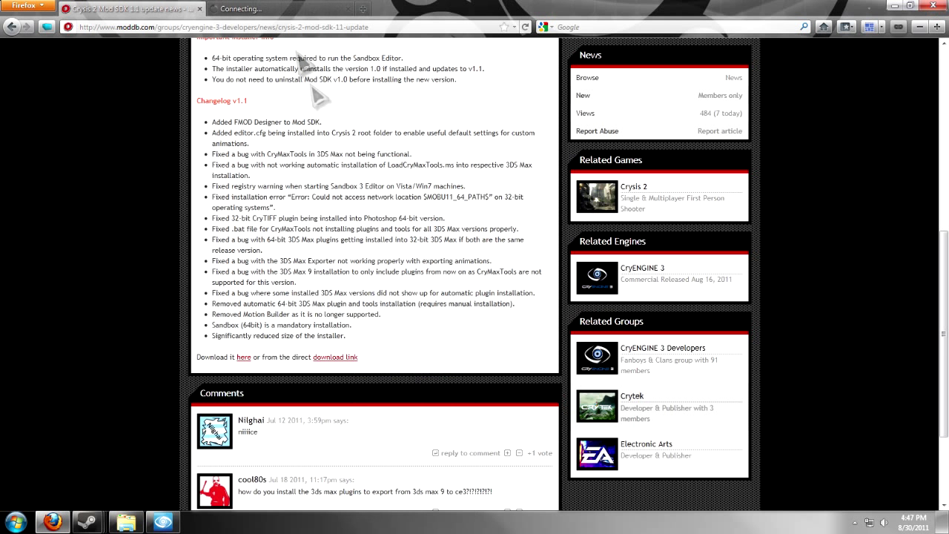
{"action": "left_click", "coordinate": [324, 9]}
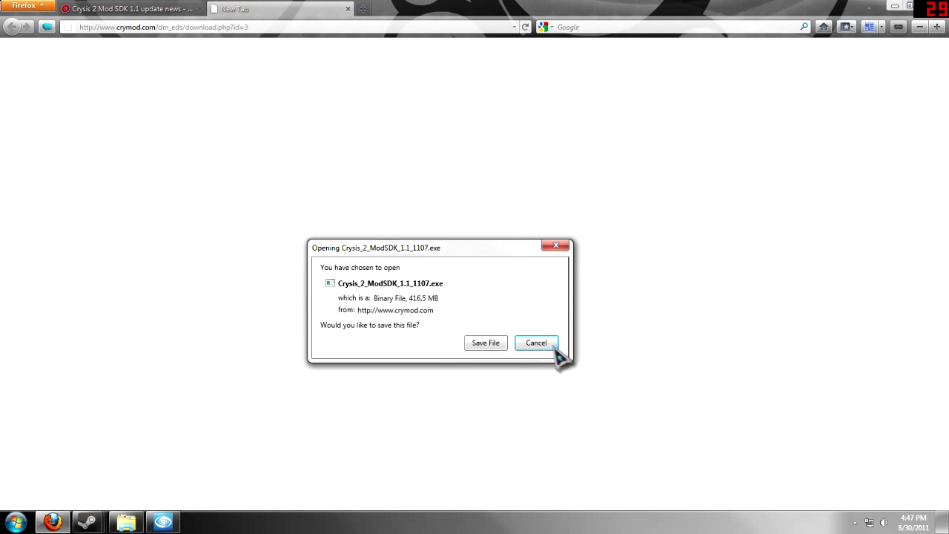
{"action": "left_click", "coordinate": [189, 9]}
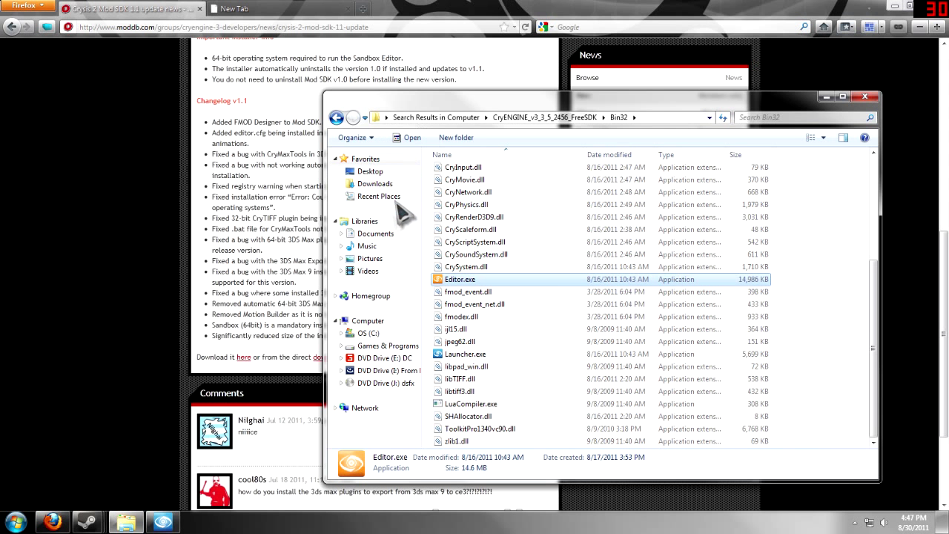
Step: In Windows Explorer, open the Crysis 2 folder inside Games & Programs on the D: drive
{"action": "left_click", "coordinate": [336, 320]}
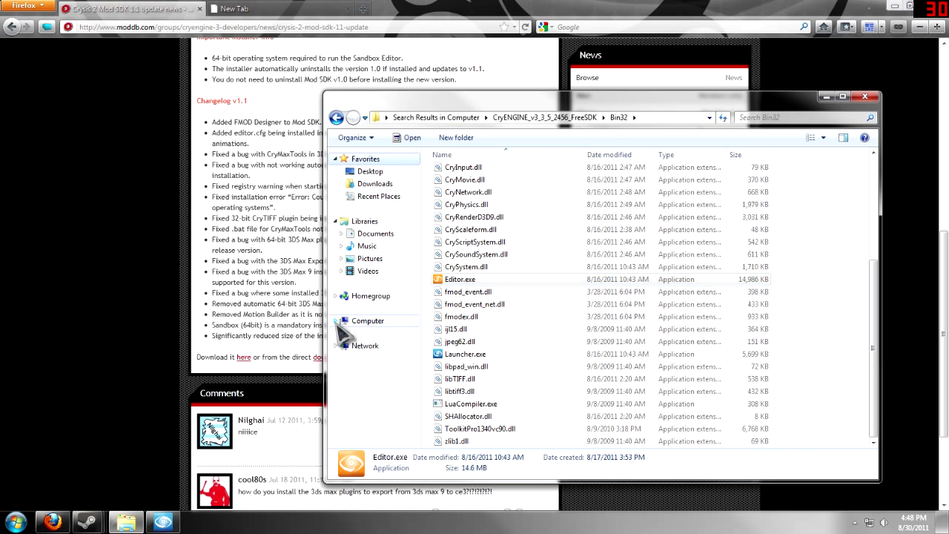
{"action": "left_click", "coordinate": [363, 323]}
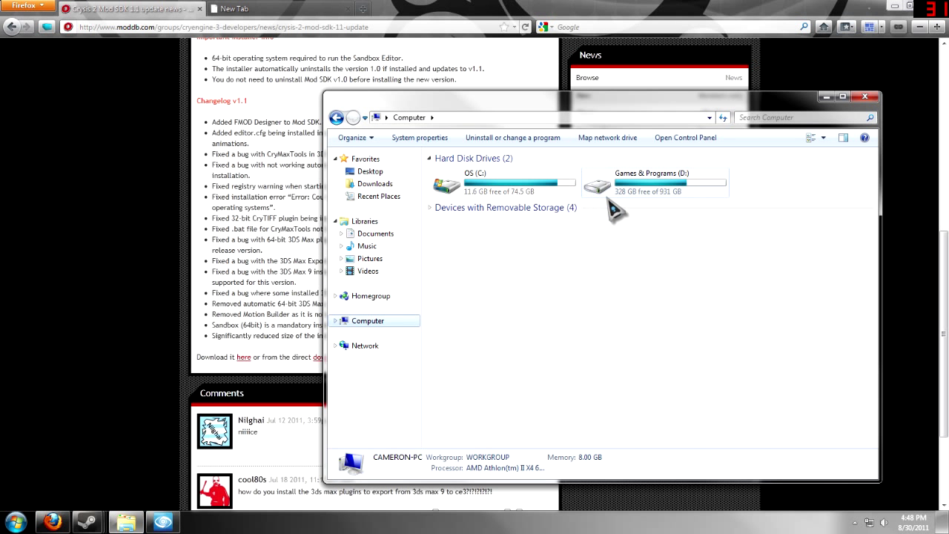
{"action": "double_click", "coordinate": [610, 197]}
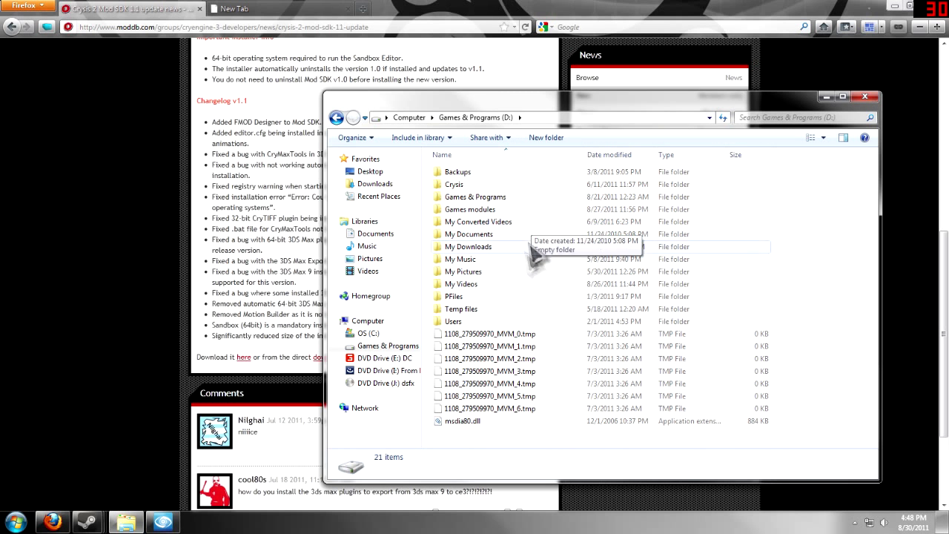
{"action": "double_click", "coordinate": [517, 284]}
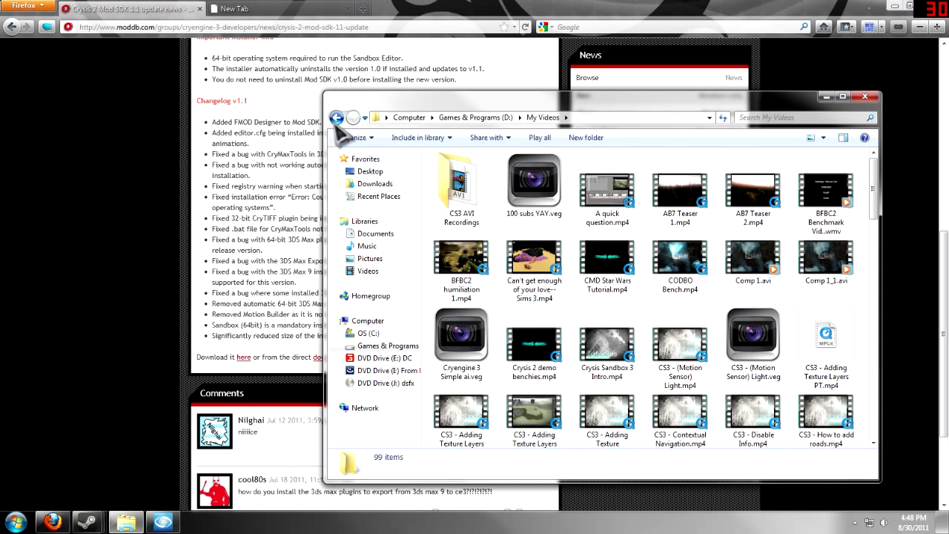
{"action": "left_click", "coordinate": [336, 117]}
{"action": "double_click", "coordinate": [495, 196]}
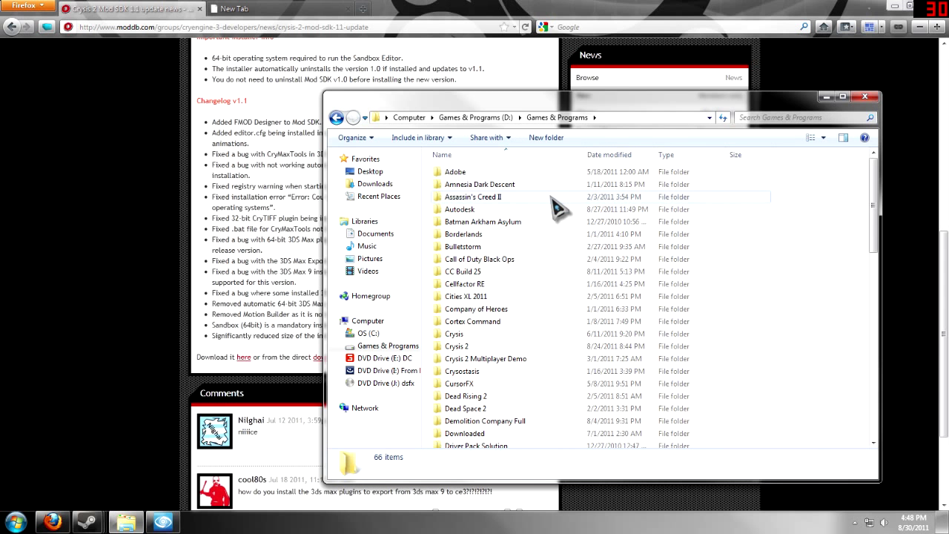
{"action": "scroll", "coordinate": [519, 267], "scroll_direction": "down", "scroll_amount": 1}
{"action": "double_click", "coordinate": [470, 323]}
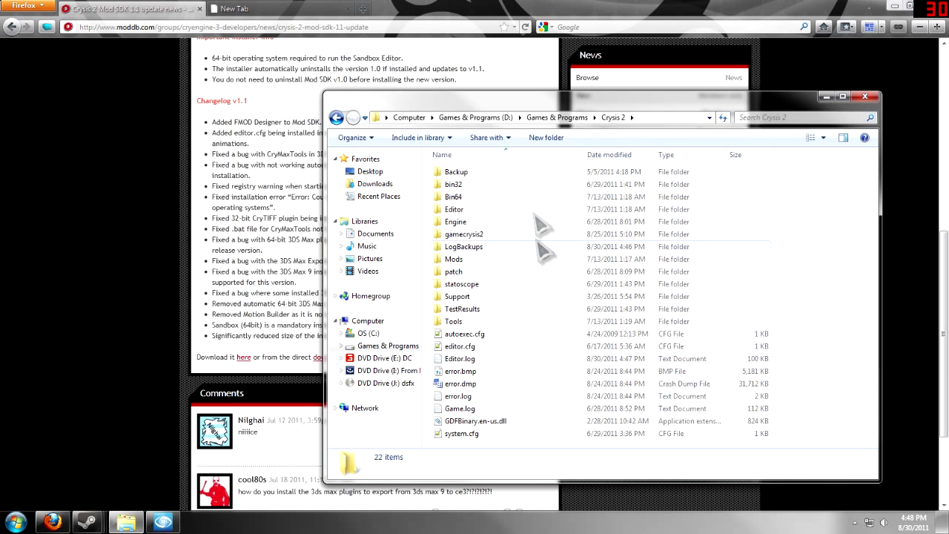
Step: Examine the Editor and Bin64 folders inside the Crysis 2 folder, and put the folder window away
{"action": "double_click", "coordinate": [491, 209]}
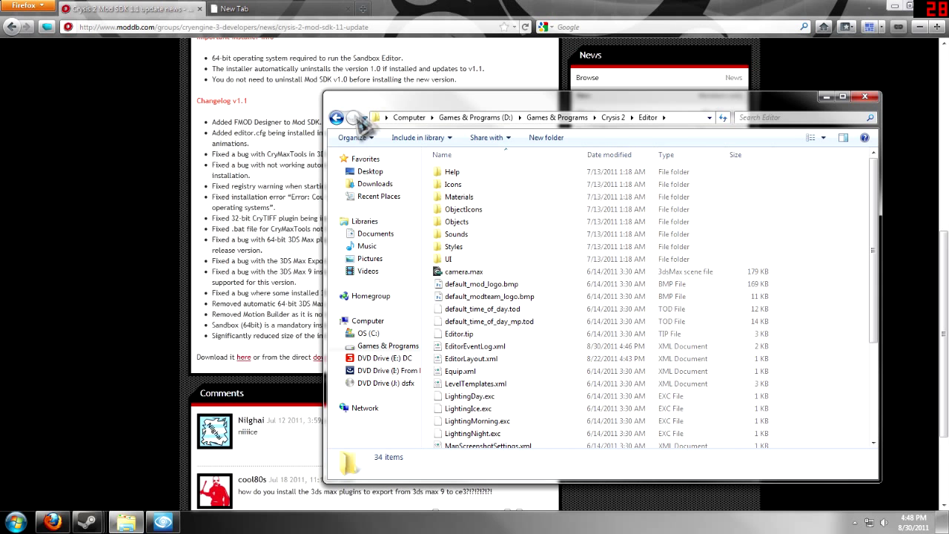
{"action": "left_click", "coordinate": [335, 117]}
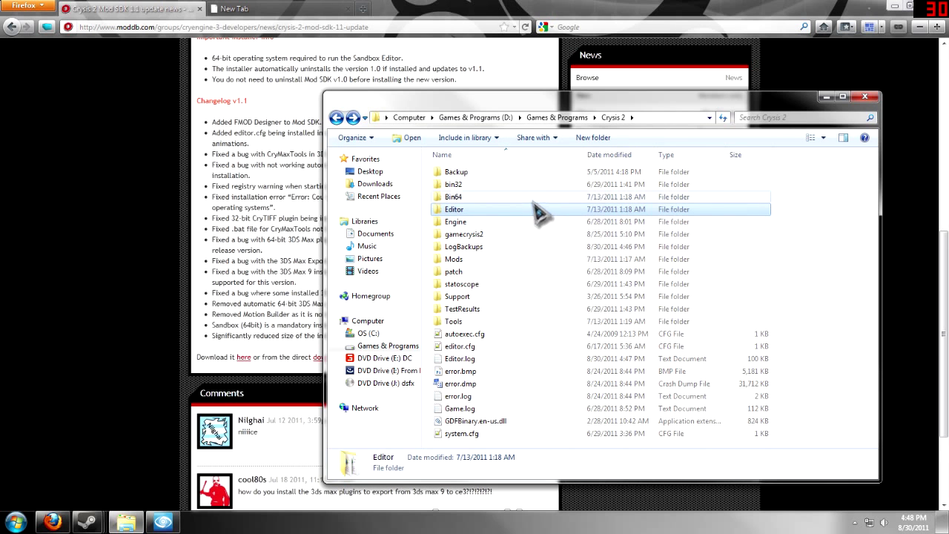
{"action": "double_click", "coordinate": [535, 197]}
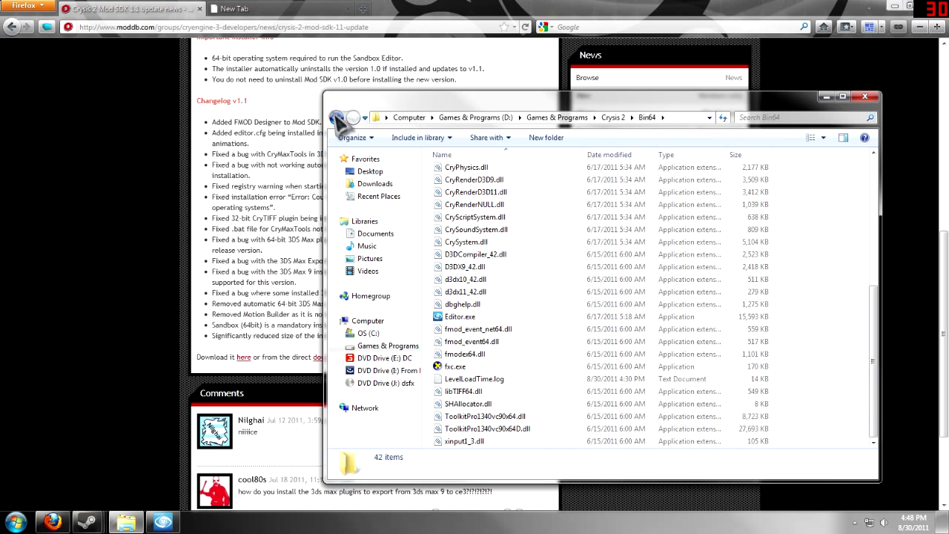
{"action": "left_click", "coordinate": [336, 117]}
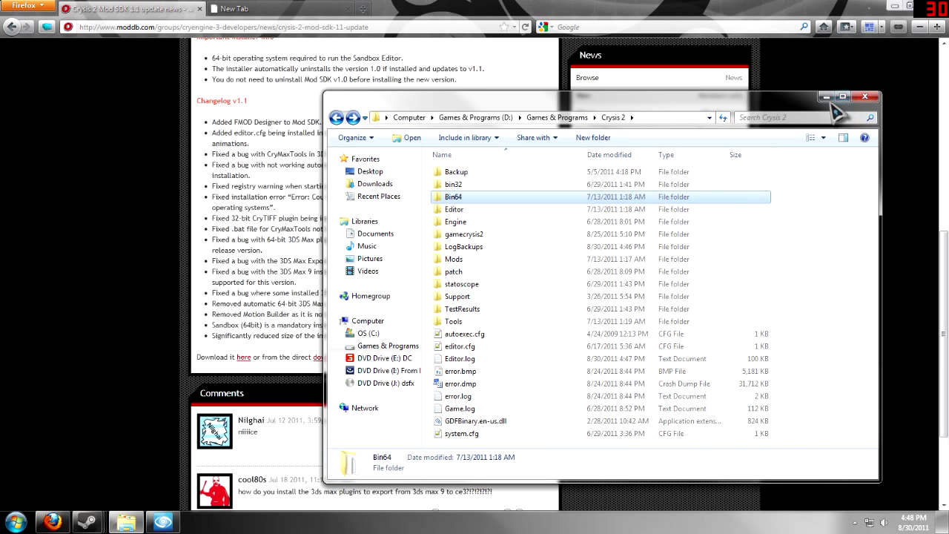
{"action": "left_click", "coordinate": [862, 96]}
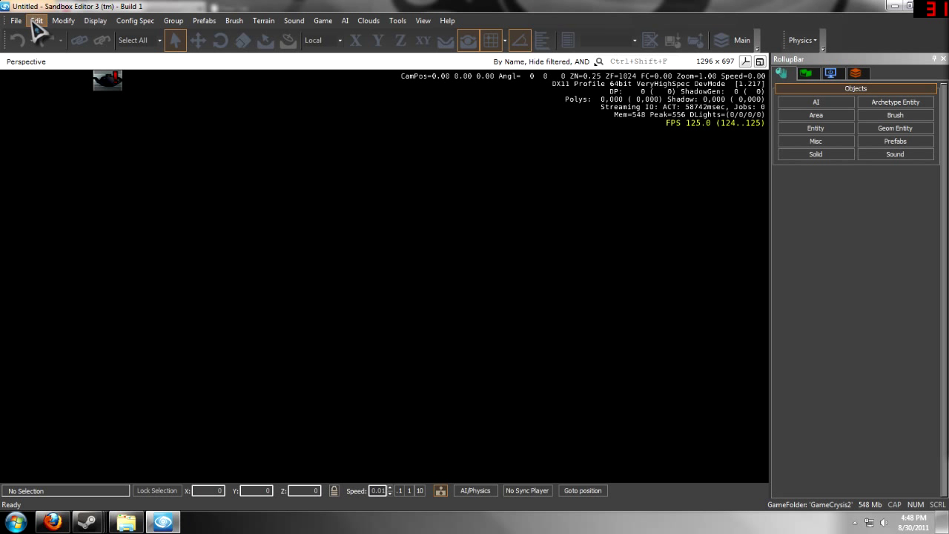
Step: Open the level file Scary Level.cry from the Scary Level folder inside the Crysis 2 gamecrysis2 Levels directory
{"action": "left_click", "coordinate": [31, 21]}
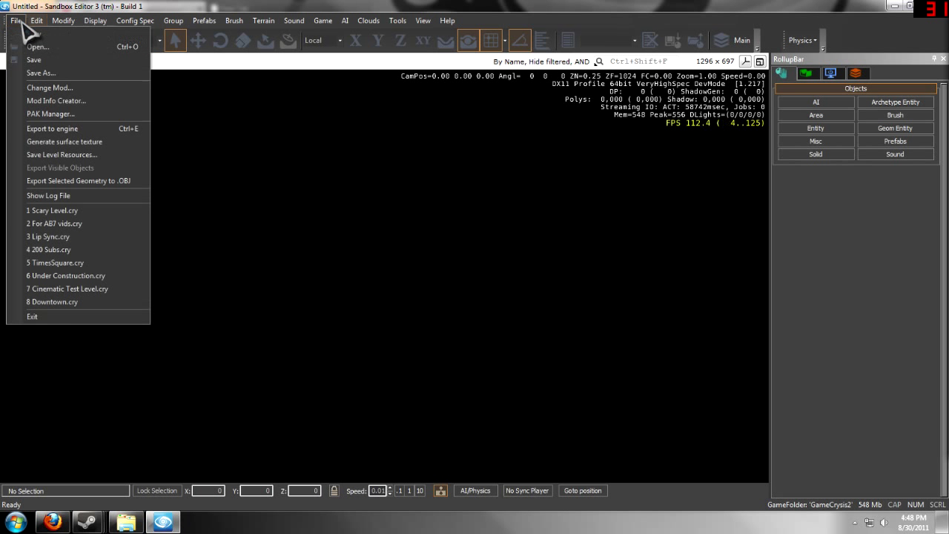
{"action": "mouse_move", "coordinate": [35, 21]}
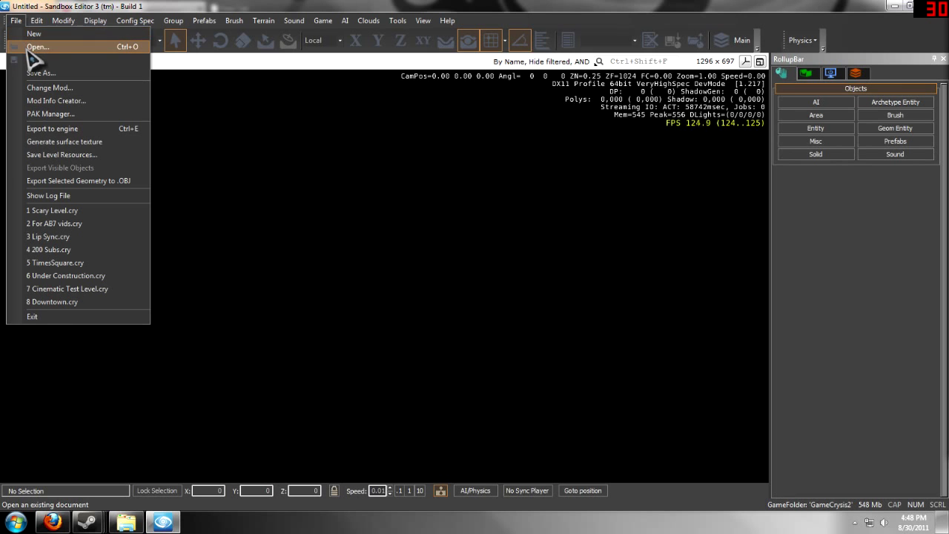
{"action": "left_click", "coordinate": [34, 49]}
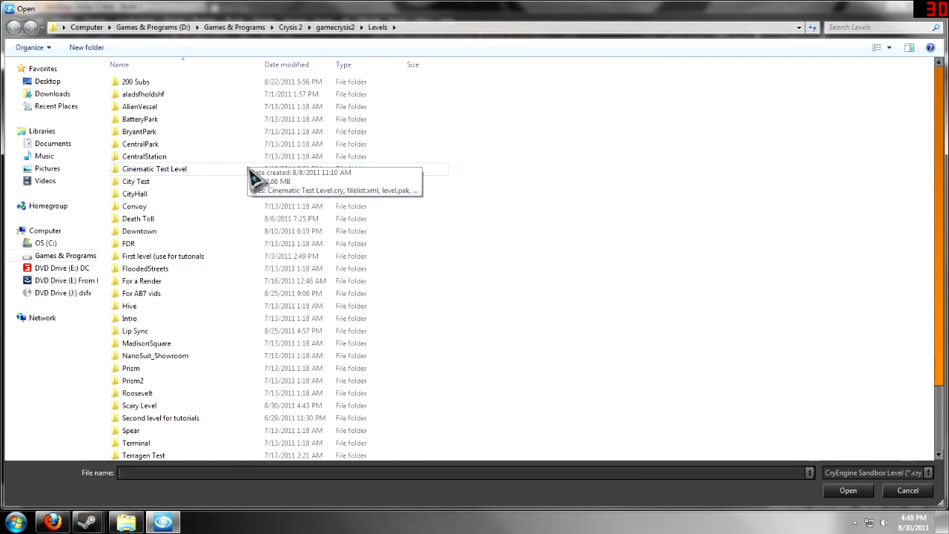
{"action": "left_click", "coordinate": [371, 169]}
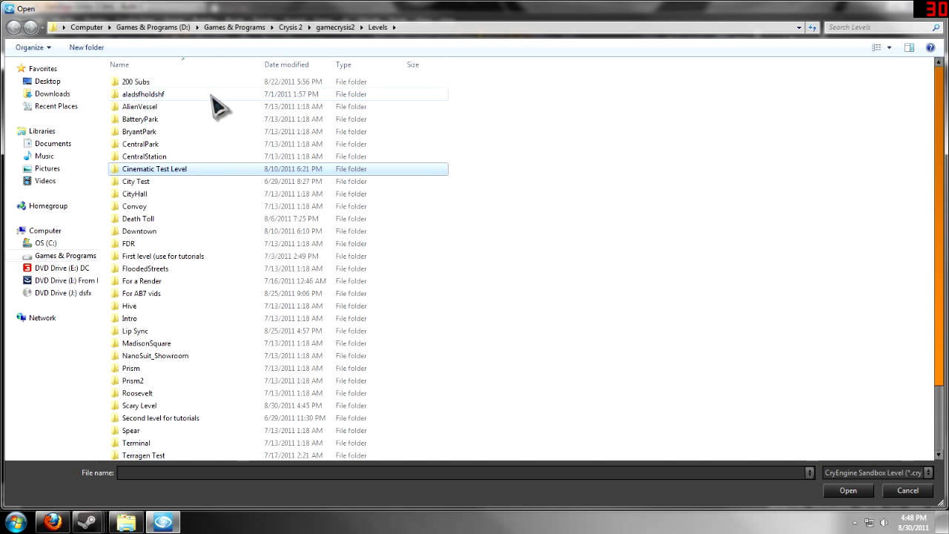
{"action": "scroll", "coordinate": [212, 97], "scroll_direction": "down", "scroll_amount": 2}
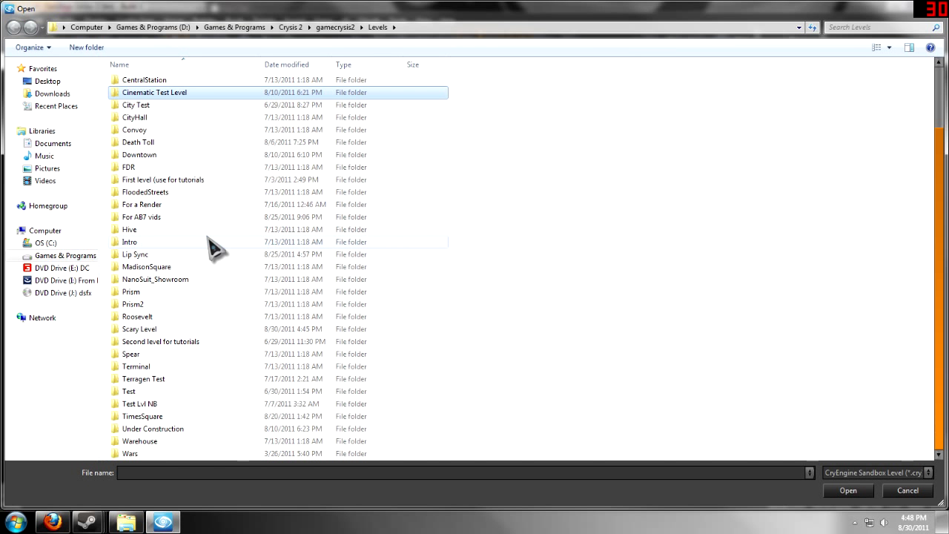
{"action": "double_click", "coordinate": [166, 331]}
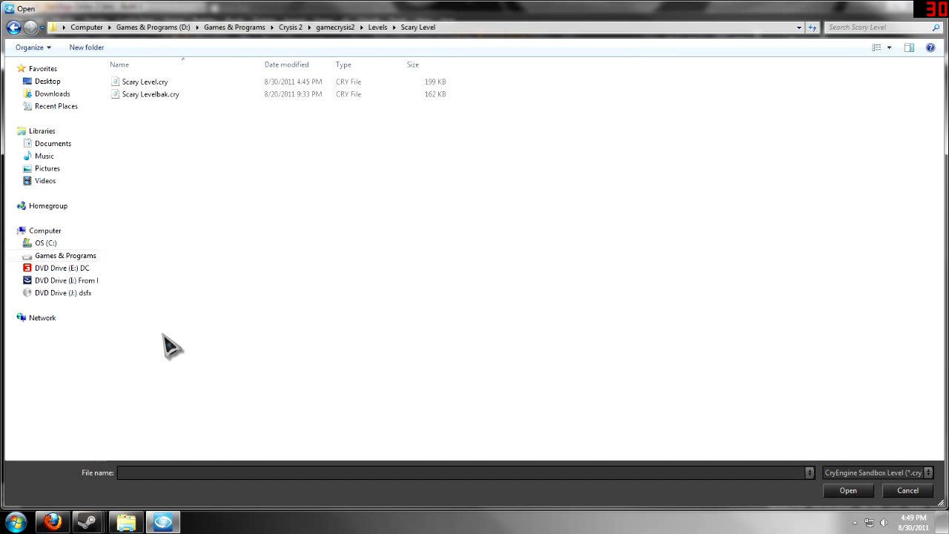
{"action": "double_click", "coordinate": [194, 84]}
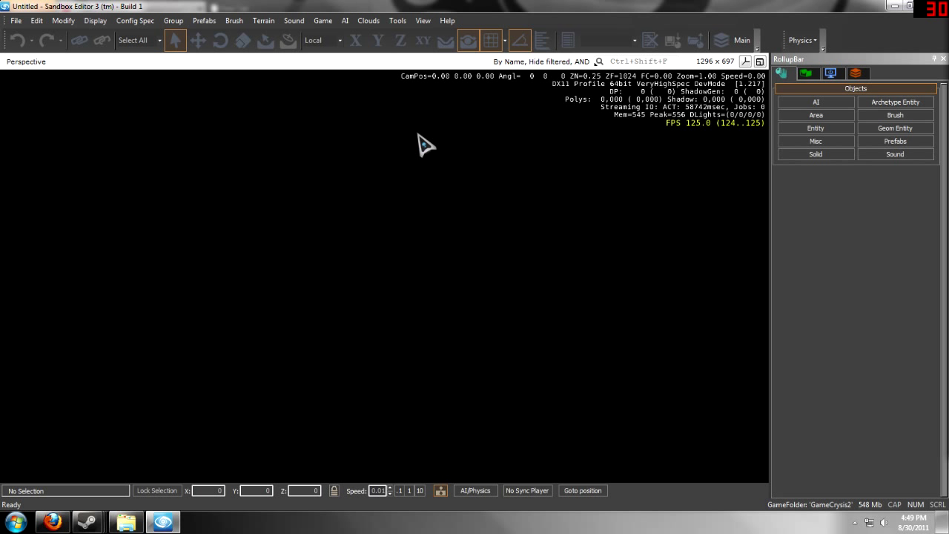
{"action": "mouse_move", "coordinate": [53, 517]}
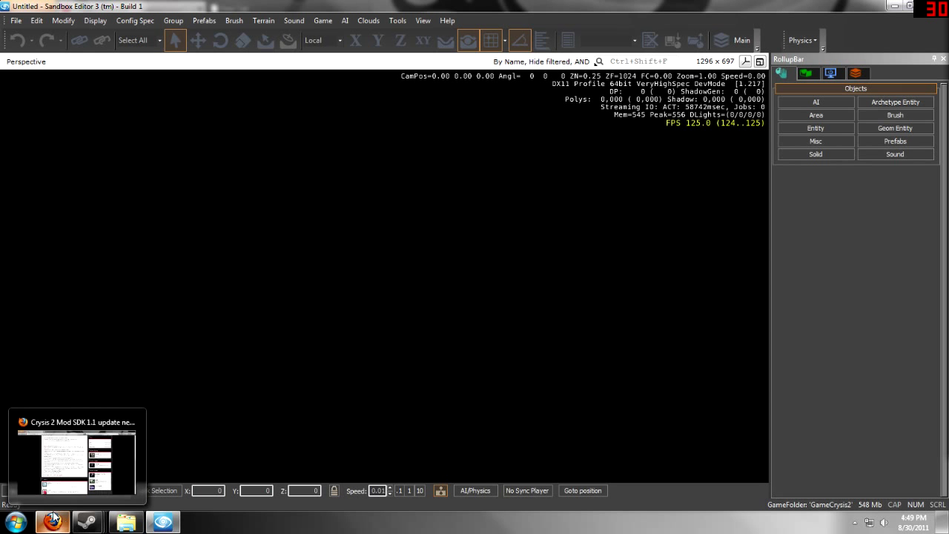